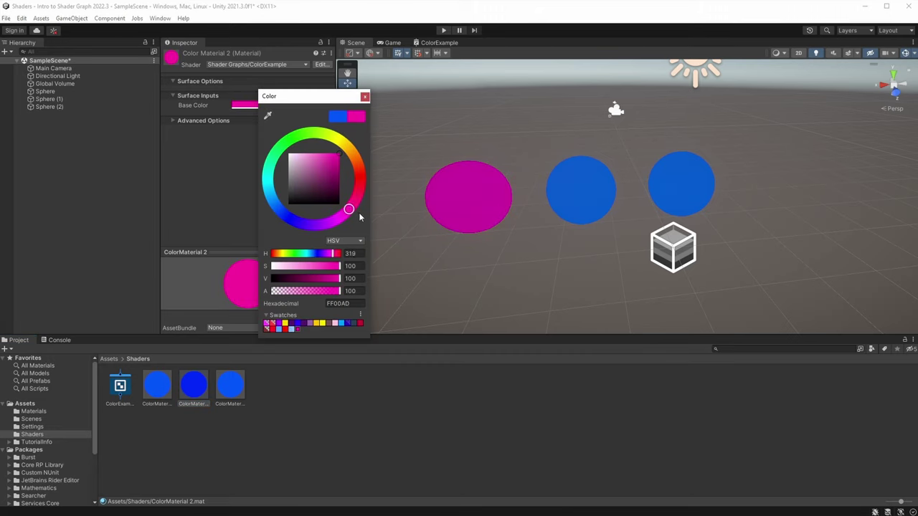
Change ColorMaterial 1's Base Color from blue to yellow in the Inspector colour picker.
click(162, 376)
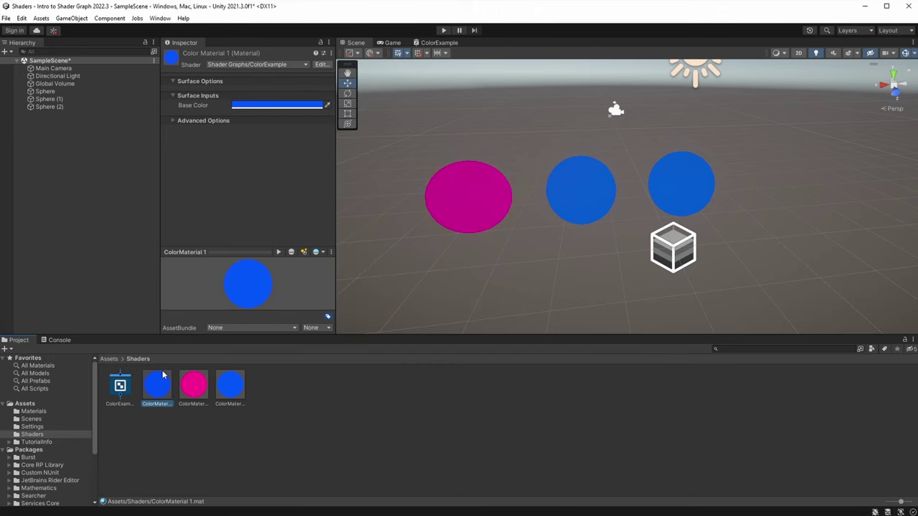
click(262, 105)
drag(289, 217, 372, 124)
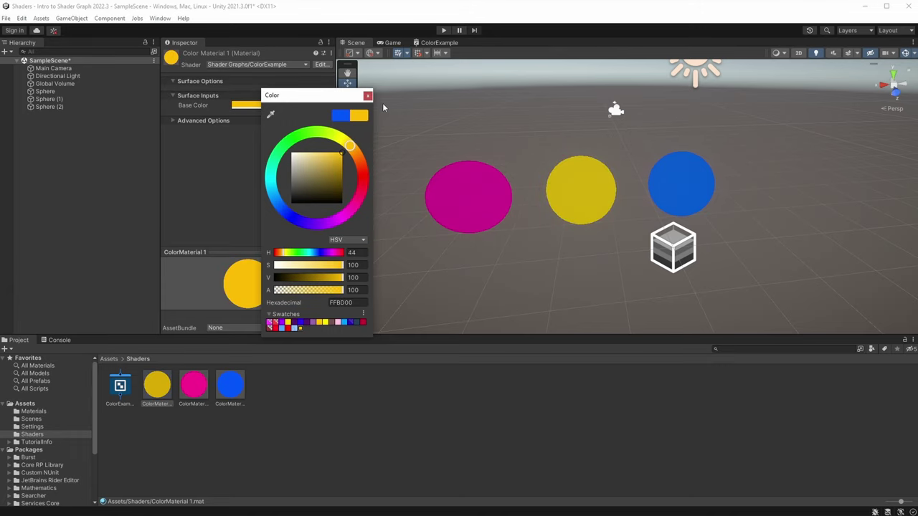
click(367, 95)
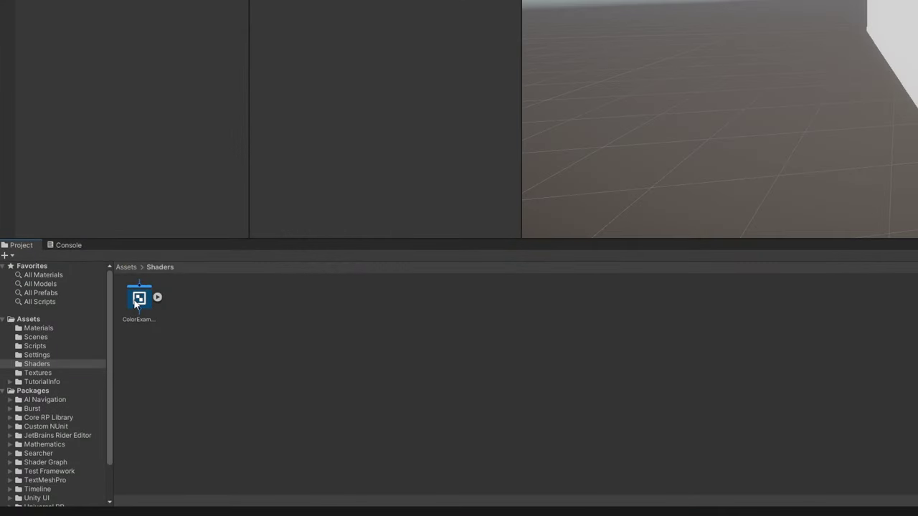
Duplicate the ColorExample shader graph, rename the copy TextureExample, and open it in Shader Graph.
click(137, 302)
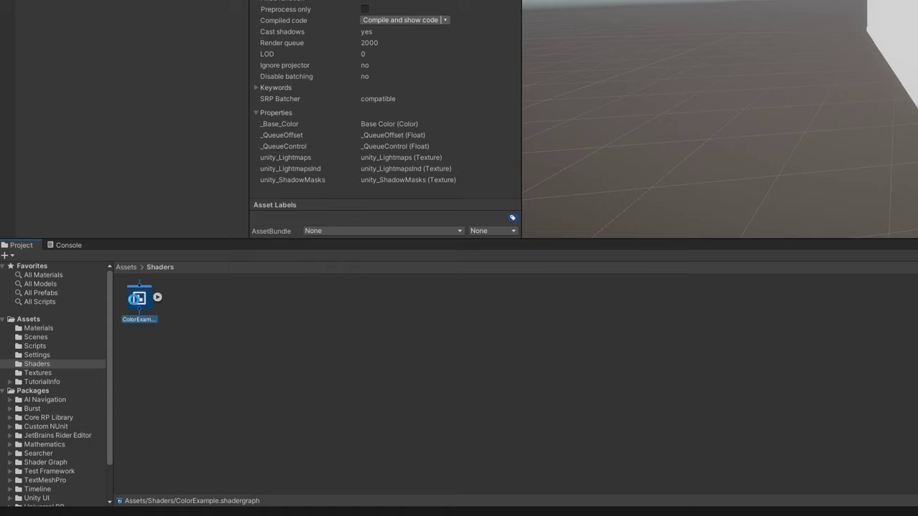
key(ctrl+d)
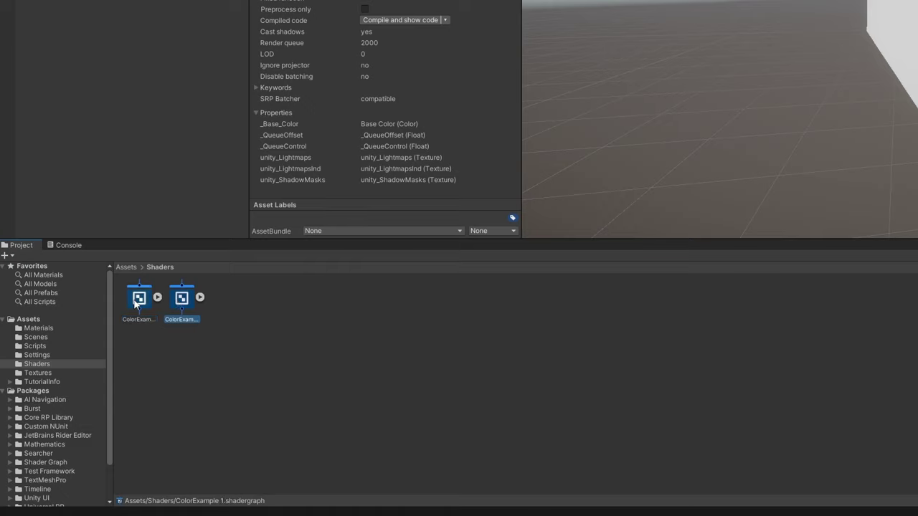
click(176, 321)
text(TextureExample)
key(Return)
double_click(177, 320)
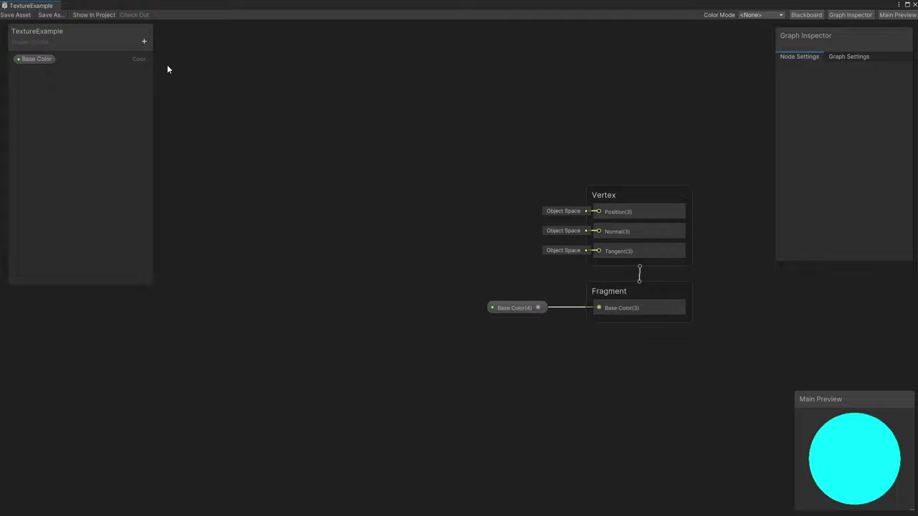
Add a Texture2D property to the Blackboard named Base Texture.
click(144, 41)
click(172, 137)
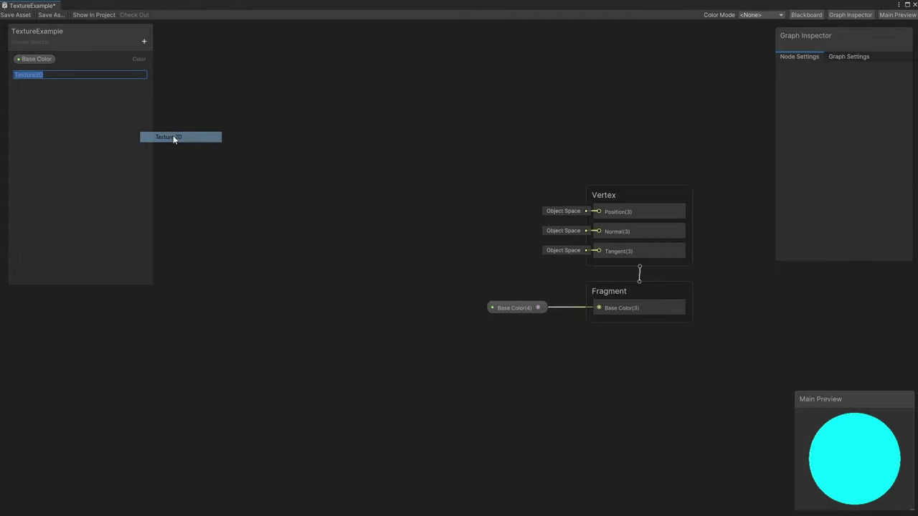
text(Base T)
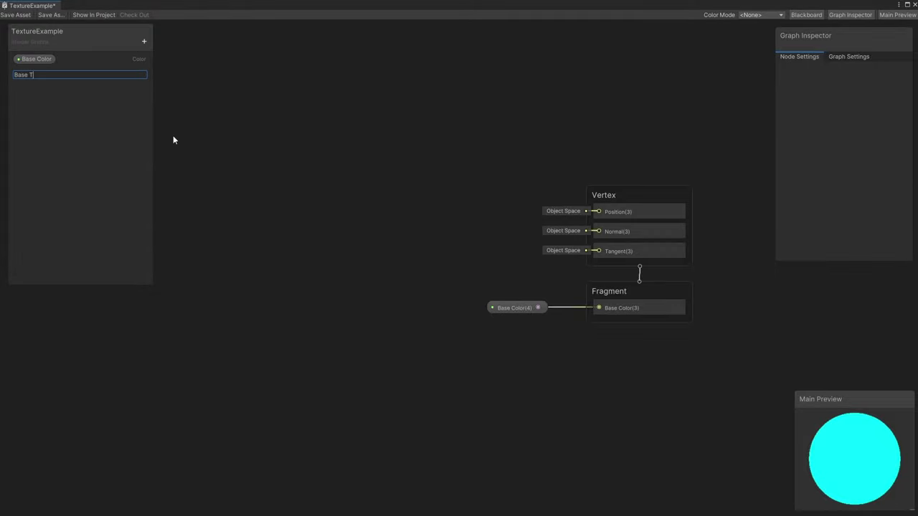
text(exture)
key(Return)
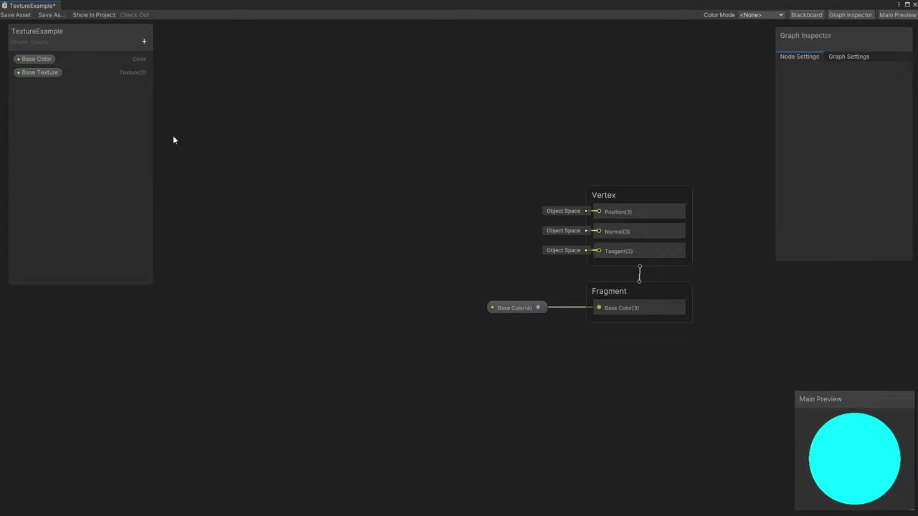
Set Base Texture's default texture to Grass001 in the Graph Inspector.
click(58, 76)
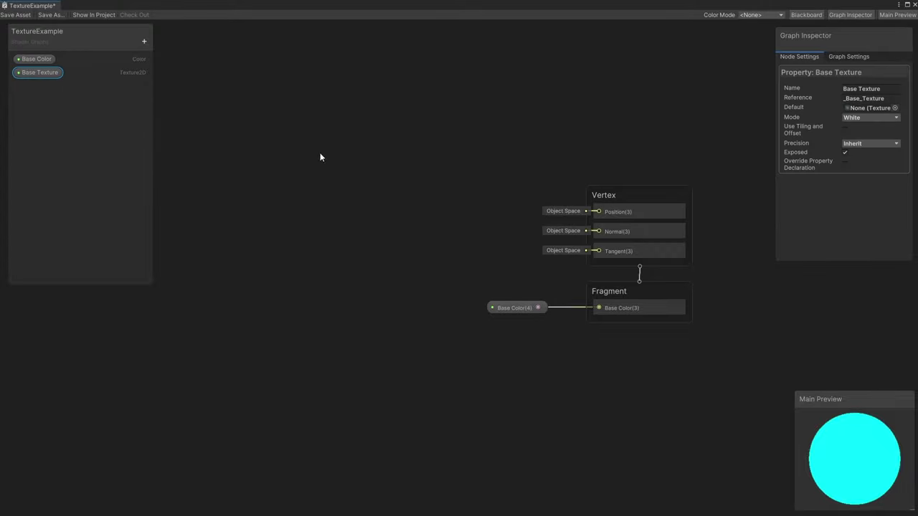
click(895, 107)
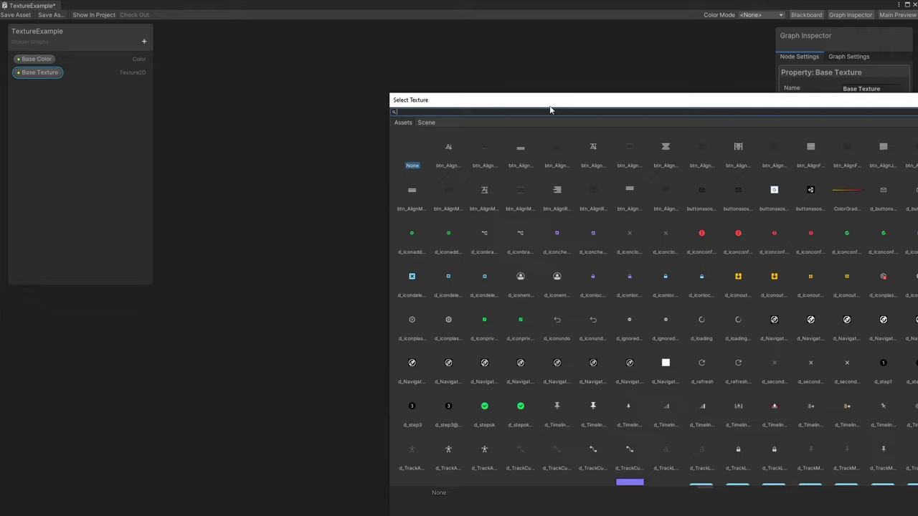
text(grass)
click(446, 149)
double_click(445, 148)
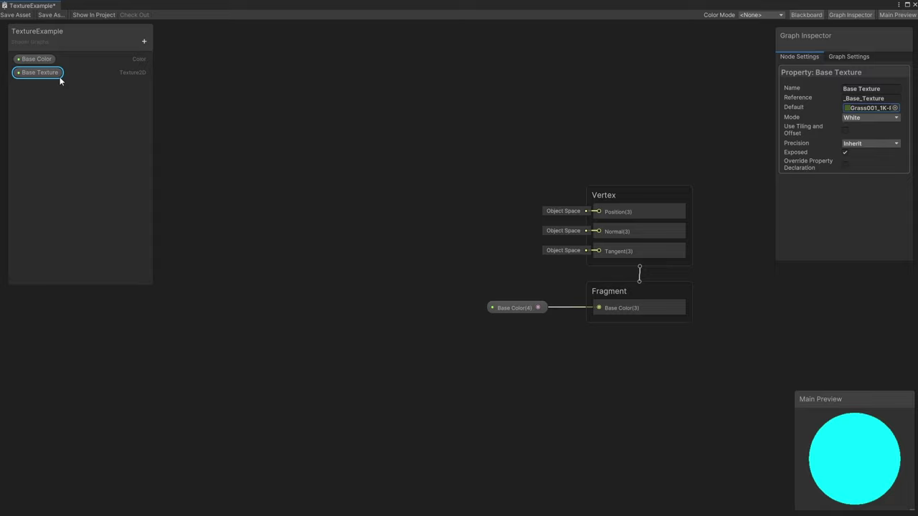
Drop a Base Texture node onto the canvas and try wiring it to the Fragment Base Color.
drag(51, 75, 461, 354)
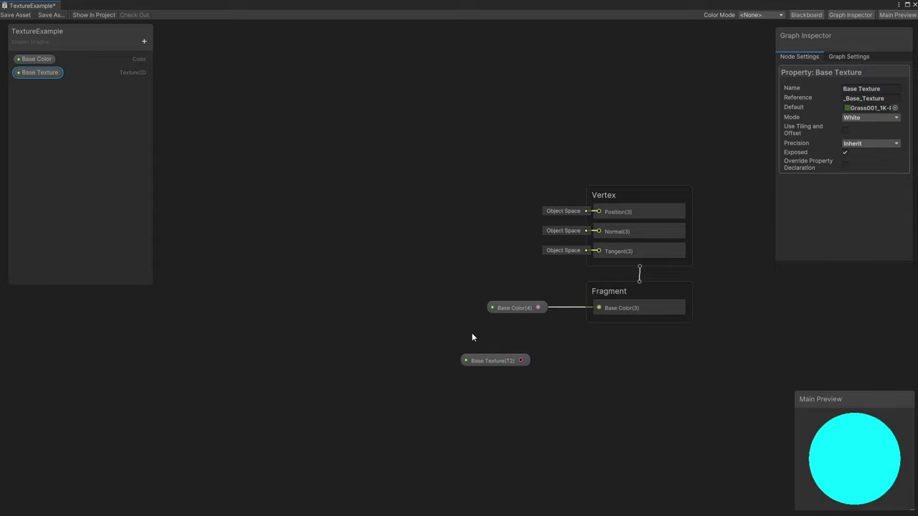
drag(521, 361, 564, 330)
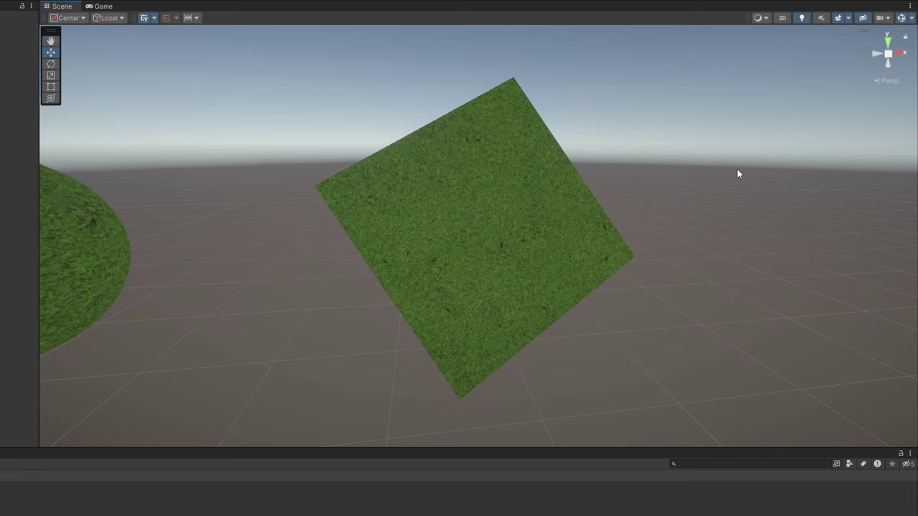
alt+drag(738, 169, 611, 459)
scroll(615, 471, up, 5)
scroll(611, 459, up, 3)
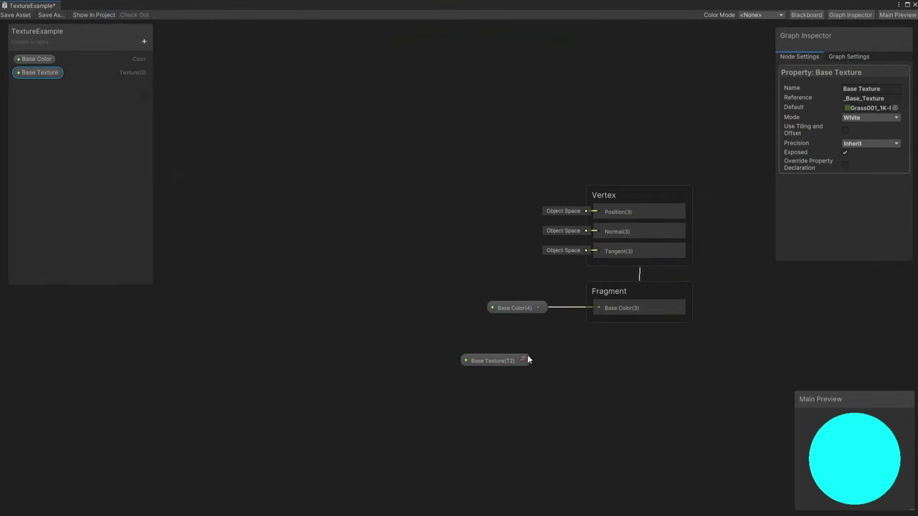
Drop the unconnected Base Texture wire, then move Base Color up-left and Base Texture left.
drag(528, 360, 600, 310)
drag(565, 332, 565, 332)
click(550, 342)
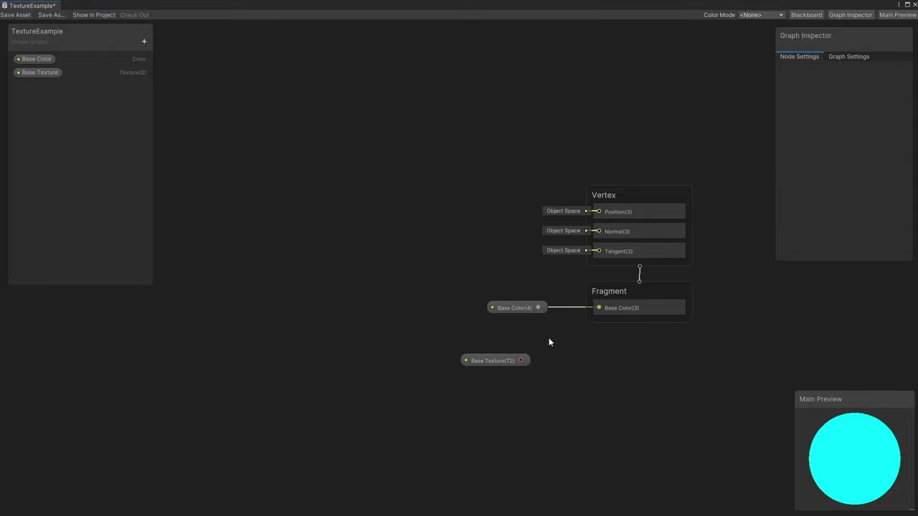
drag(506, 308, 442, 257)
drag(493, 362, 345, 342)
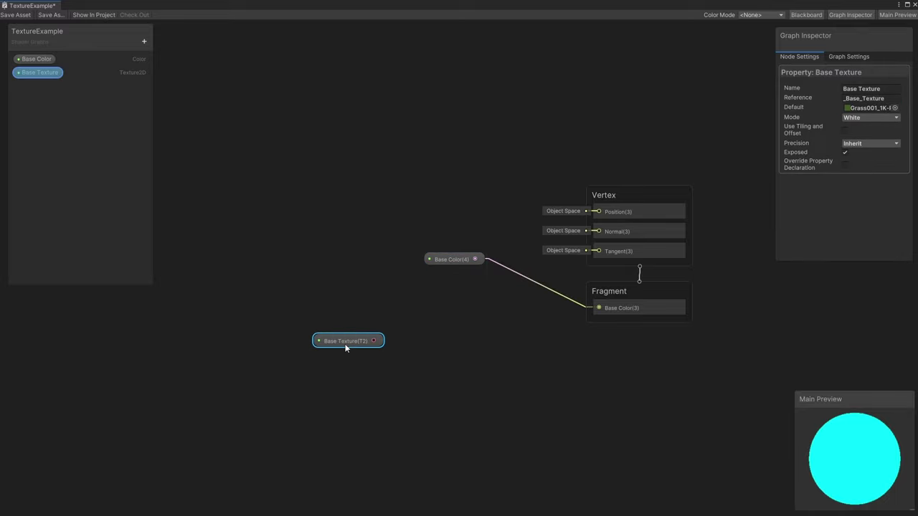
Add a Sample Texture 2D node to the canvas by searching 'sample texture 2d'.
right_click(474, 331)
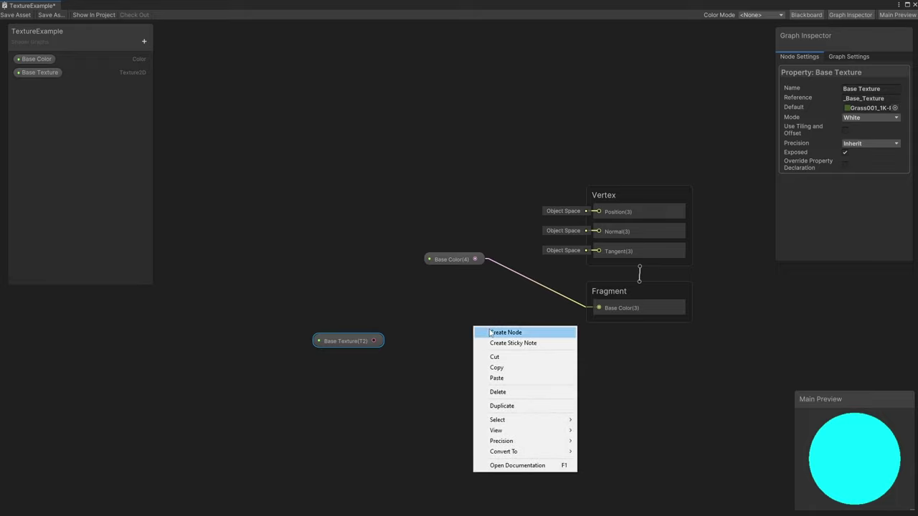
click(490, 332)
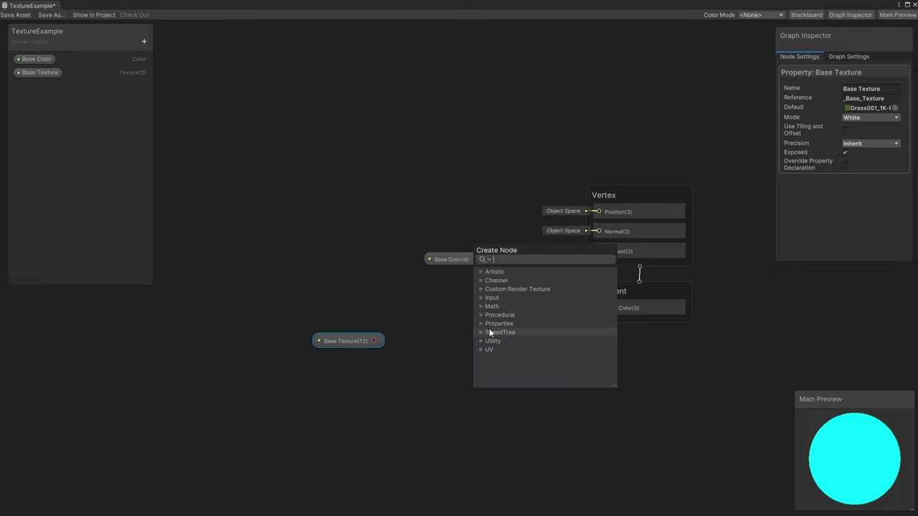
text(sample text)
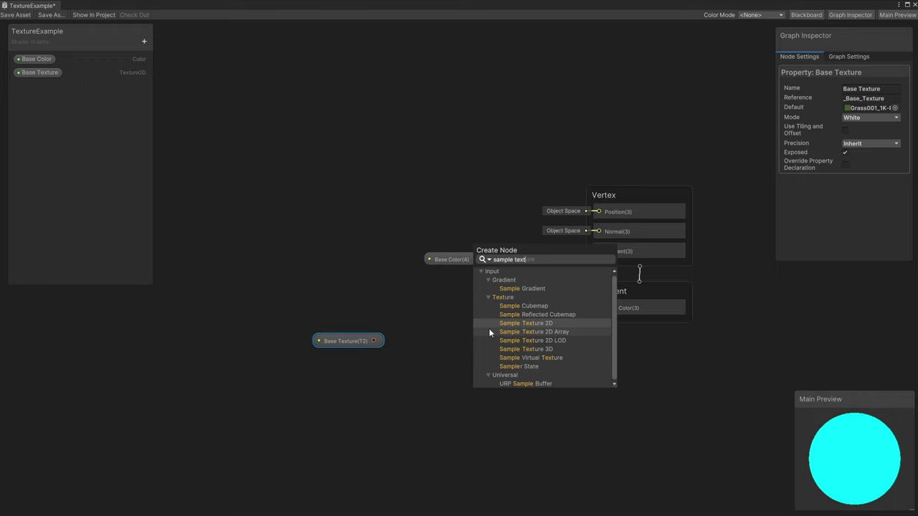
text(ure 2d)
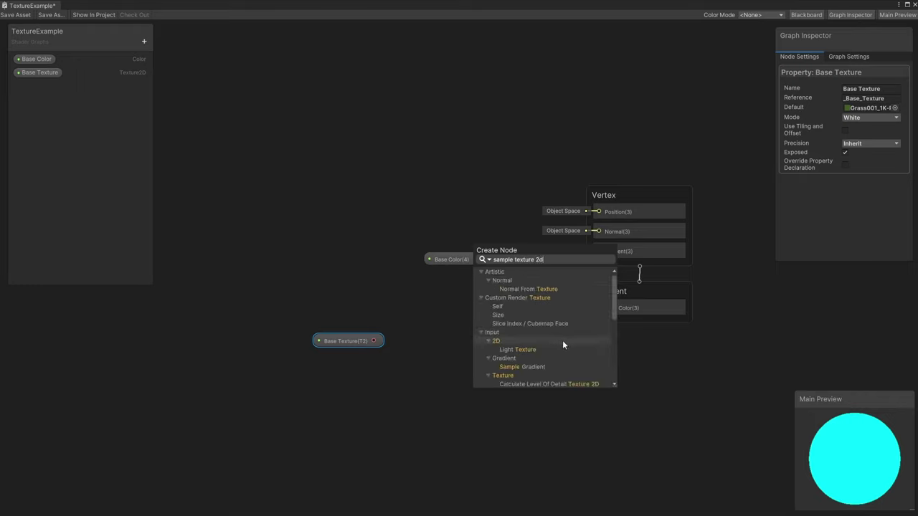
scroll(562, 340, down, 5)
scroll(567, 327, up, 3)
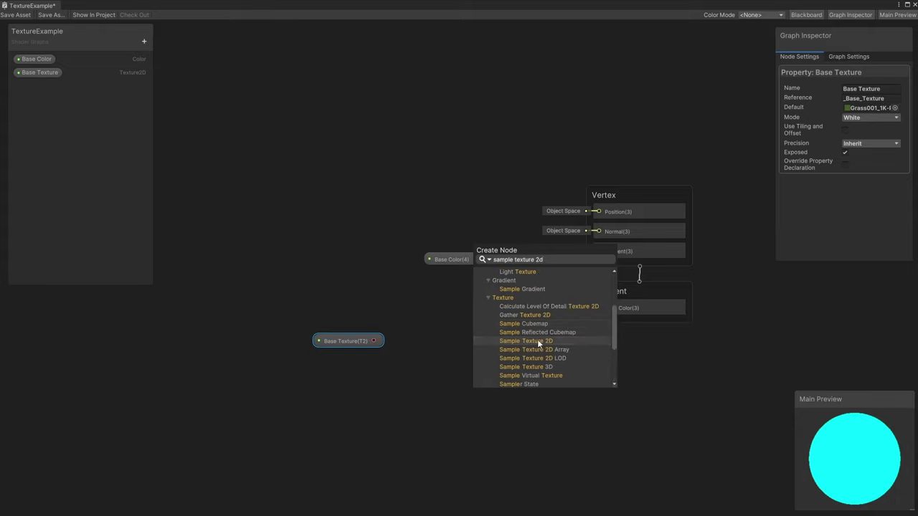
click(537, 341)
Position Sample Texture 2D beside Base Texture and wire Base Texture into its Texture input.
drag(536, 343, 466, 317)
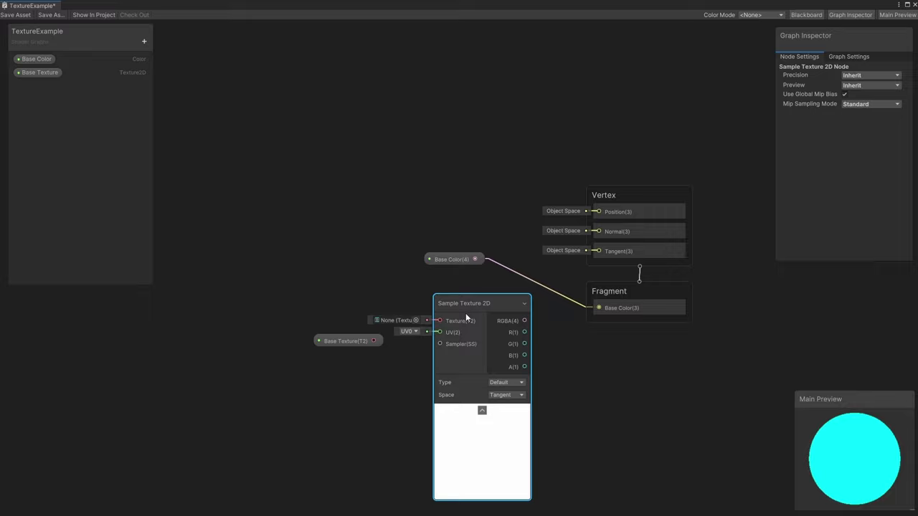
drag(347, 343, 317, 314)
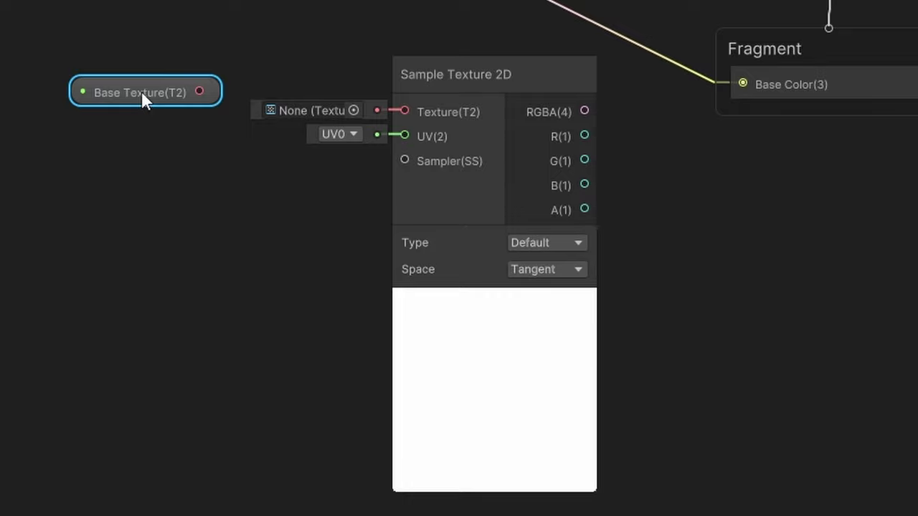
drag(199, 91, 406, 112)
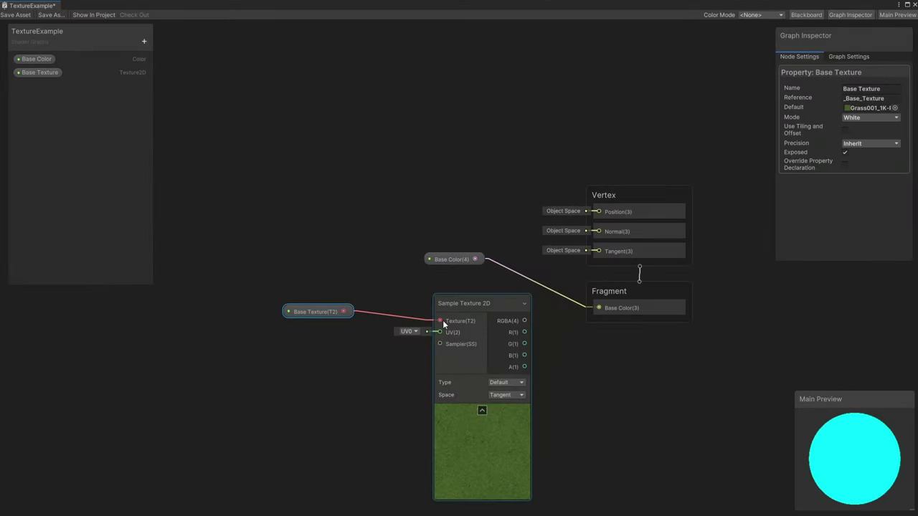
shift+click(475, 359)
Rearrange the texture nodes and the Base Color node to make room.
drag(475, 358, 430, 365)
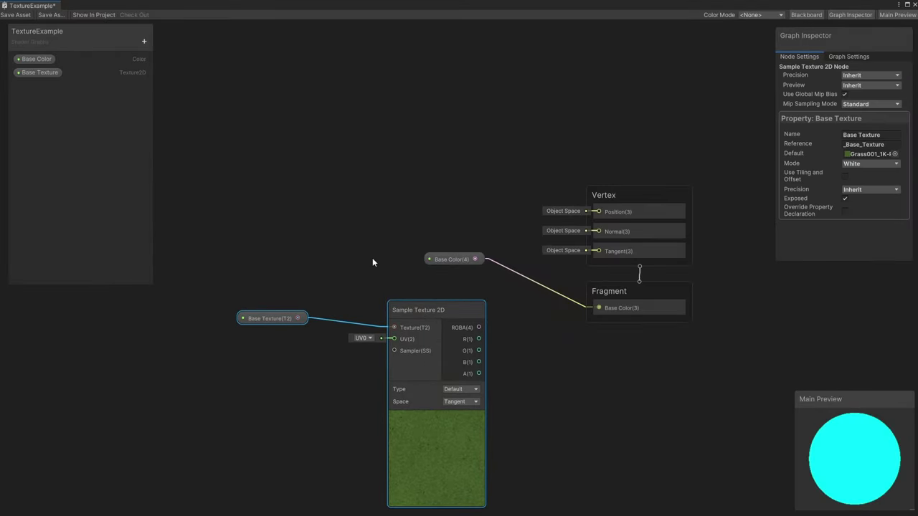
click(451, 261)
drag(452, 263, 499, 286)
click(423, 266)
Add a Multiply node fed by Base Color, hide its preview, and wire the sampled RGBA into B.
text(mul)
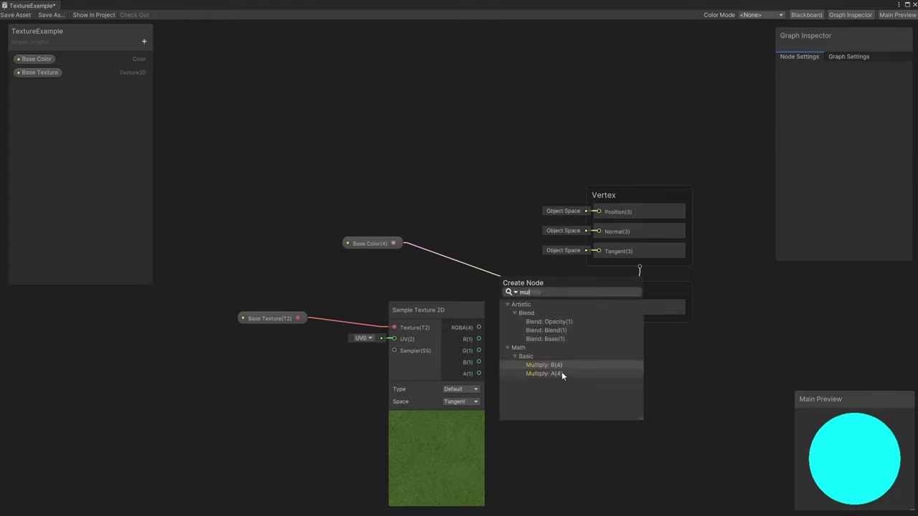
click(561, 373)
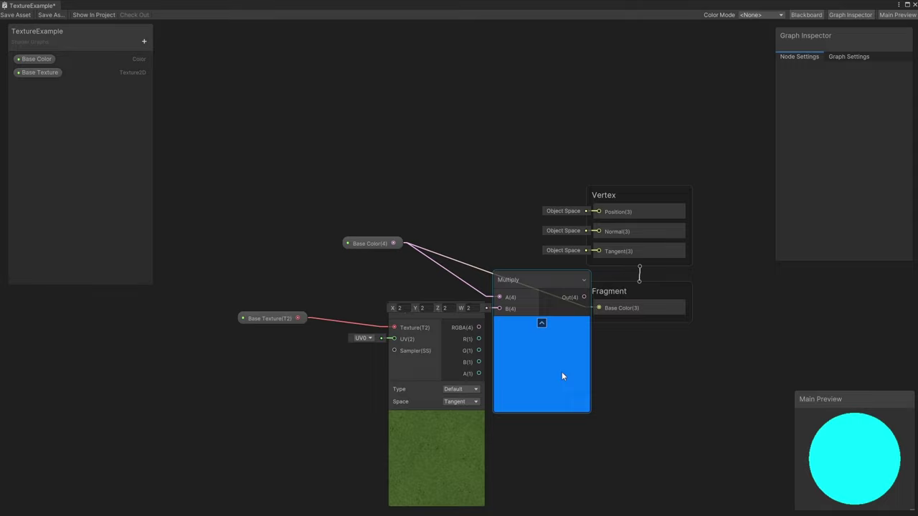
click(542, 325)
drag(522, 273, 535, 272)
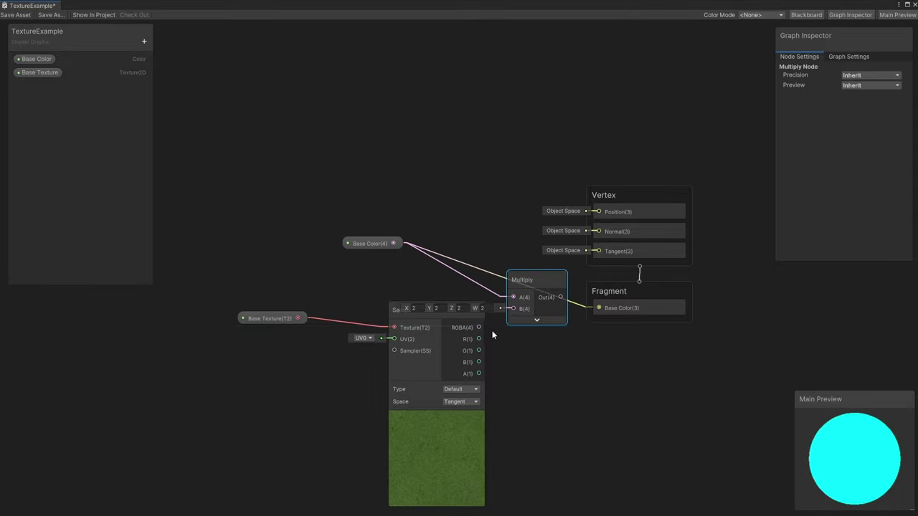
drag(479, 328, 600, 308)
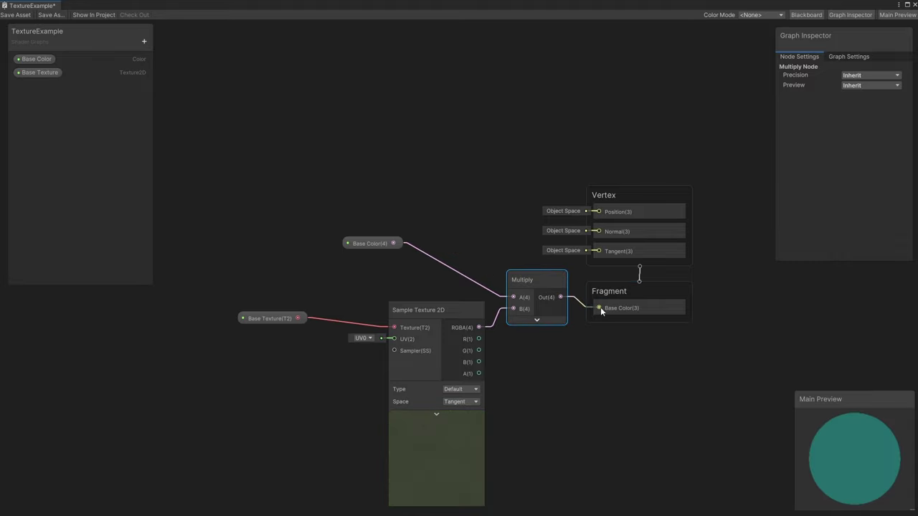
click(654, 369)
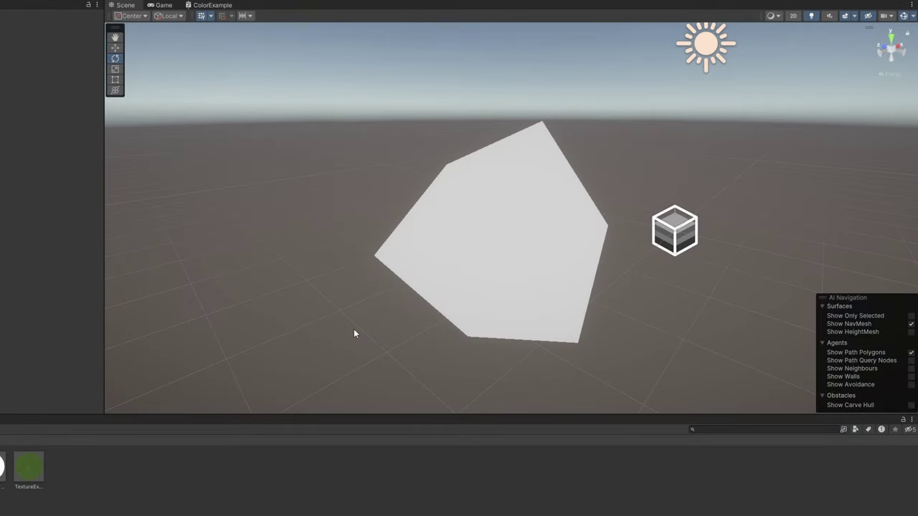
Apply the TextureExample grass material to the cube in the Scene view.
drag(29, 474, 433, 242)
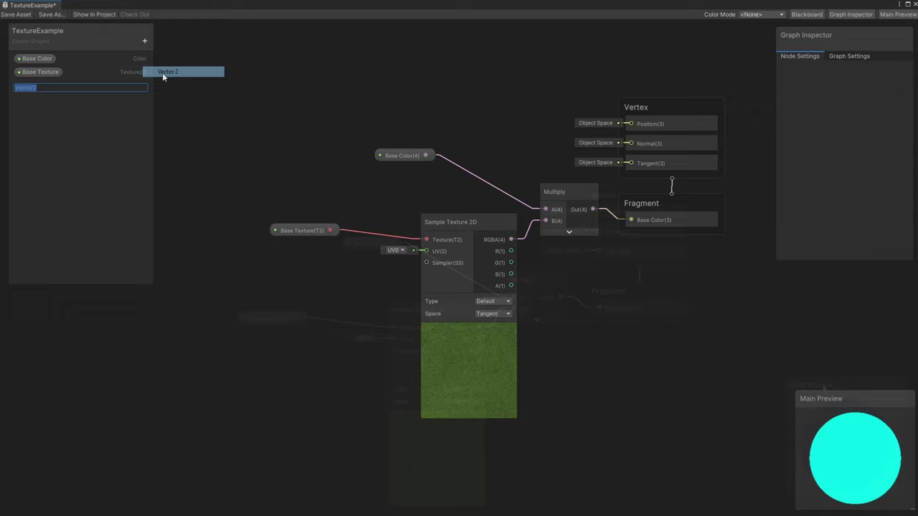
Add a Vector2 property to the Blackboard named Scroll Velocity.
click(163, 74)
text(S)
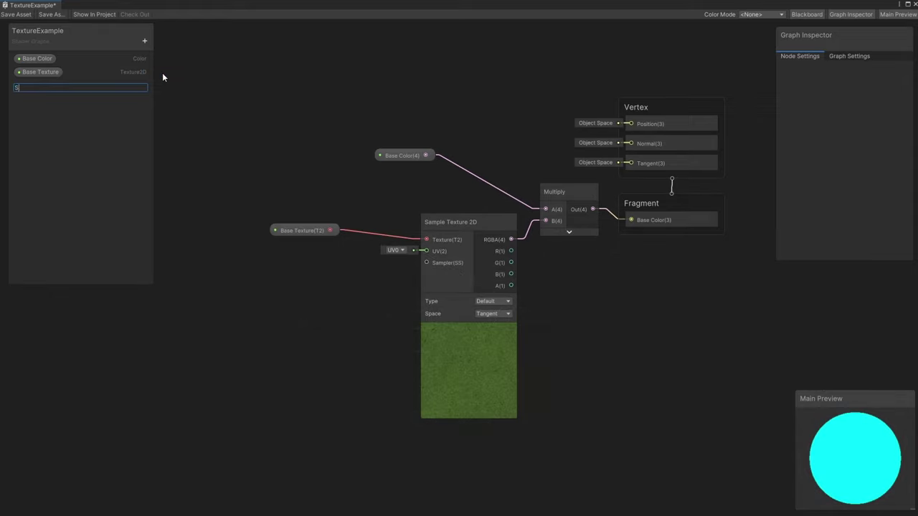
text(croll Velocity)
key(Return)
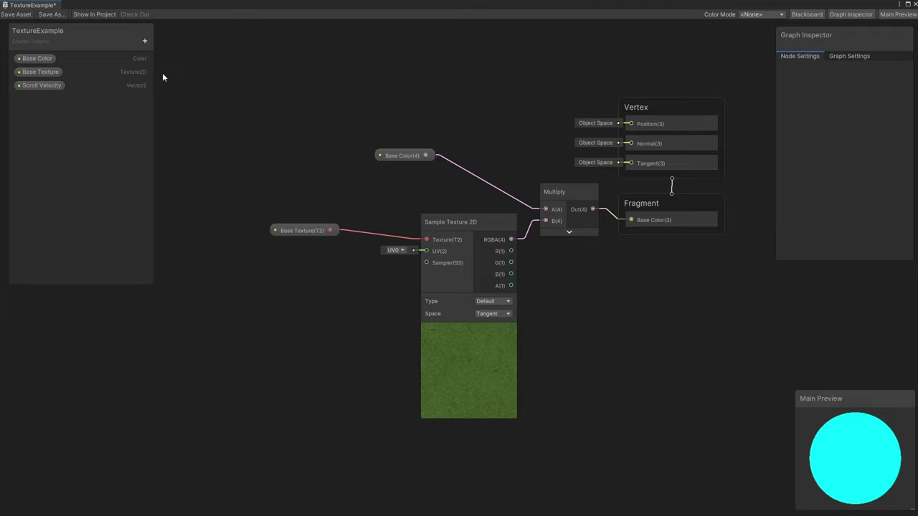
Set Scroll Velocity's default X value to 1 in the Graph Inspector.
click(61, 86)
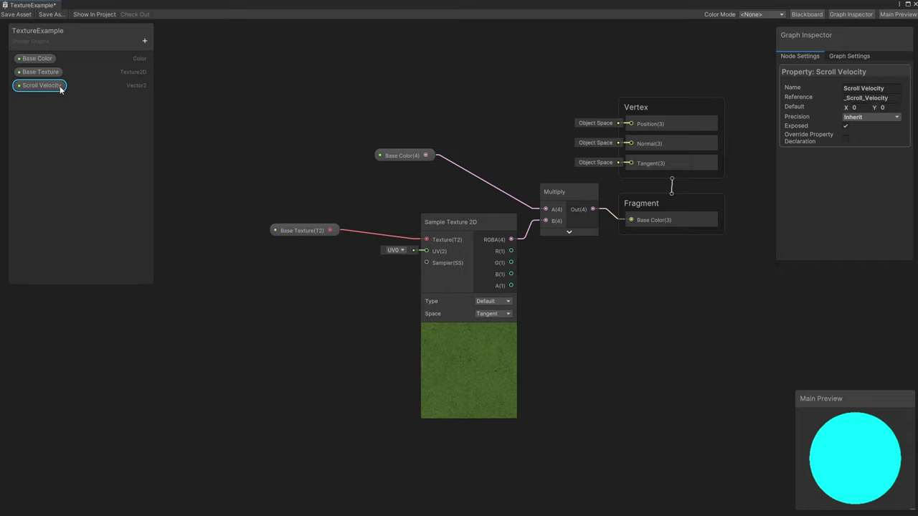
click(859, 107)
text(1)
click(854, 186)
Place the Scroll Velocity property node and a new Time node on the canvas.
middle_drag(286, 158, 471, 127)
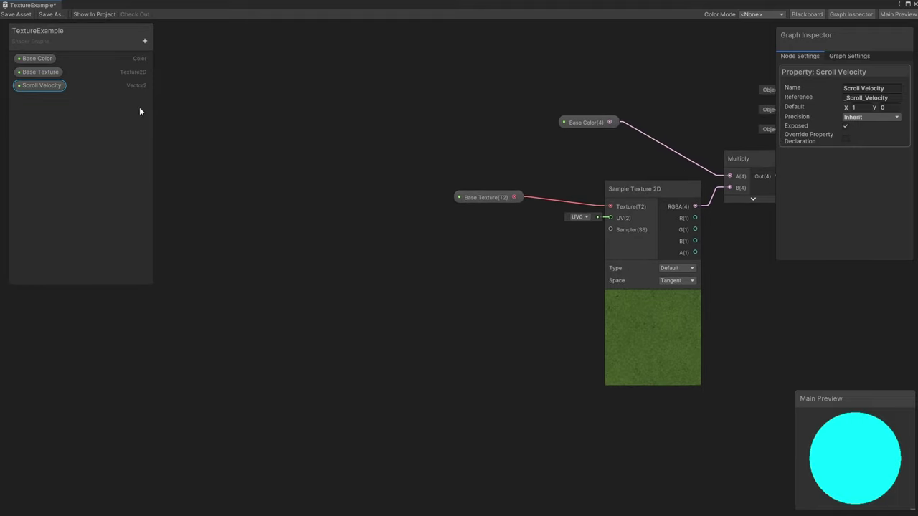
drag(56, 86, 277, 247)
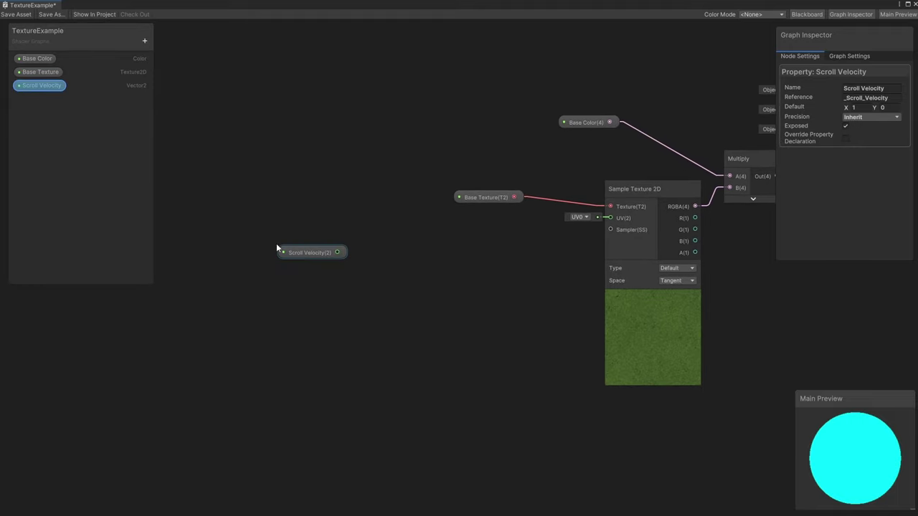
right_click(280, 291)
click(294, 299)
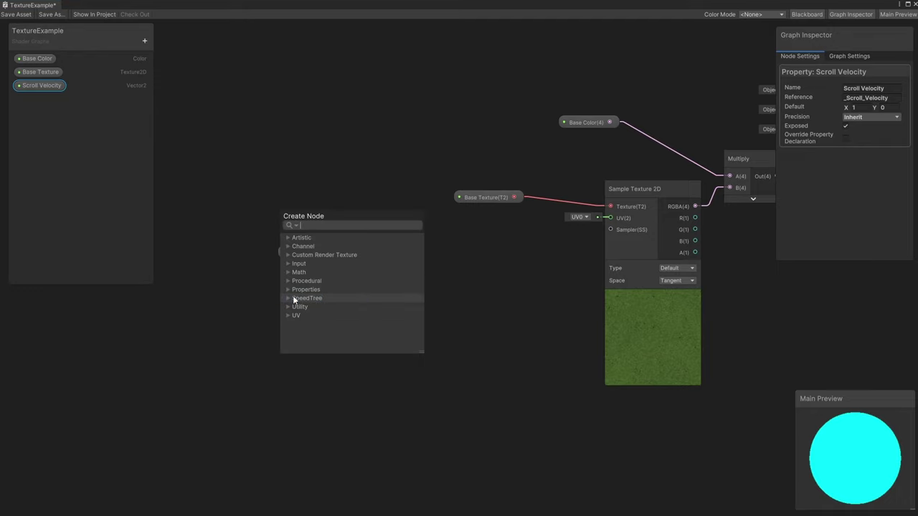
text(time)
click(316, 255)
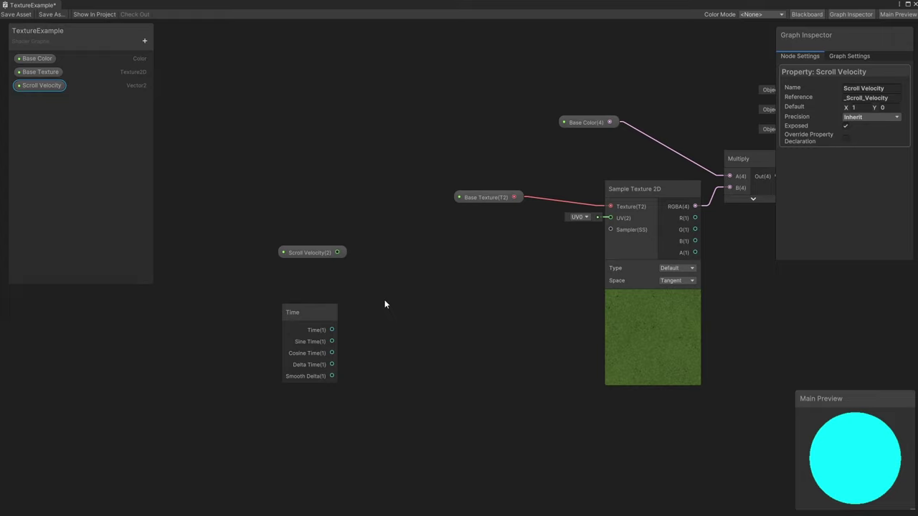
Multiply Scroll Velocity by Time's Time output in a new Multiply node with its preview hidden.
drag(332, 254, 380, 288)
text(mul)
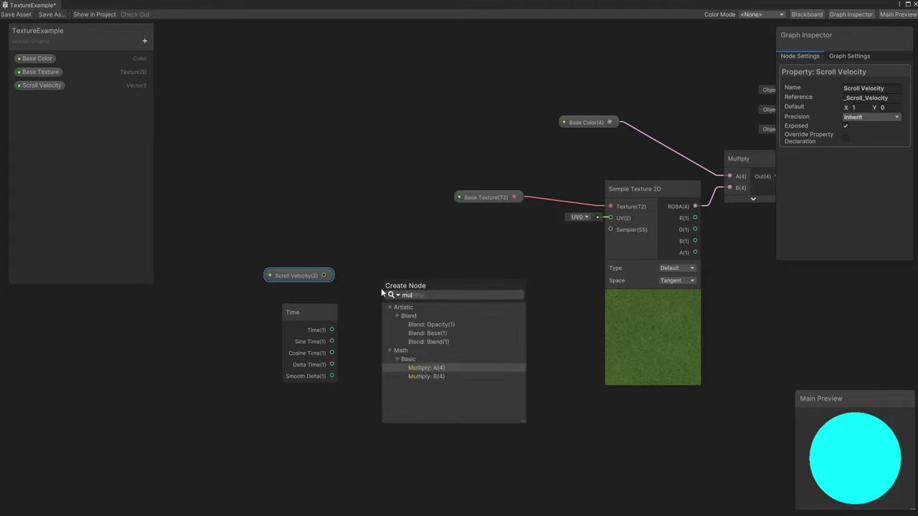
click(428, 367)
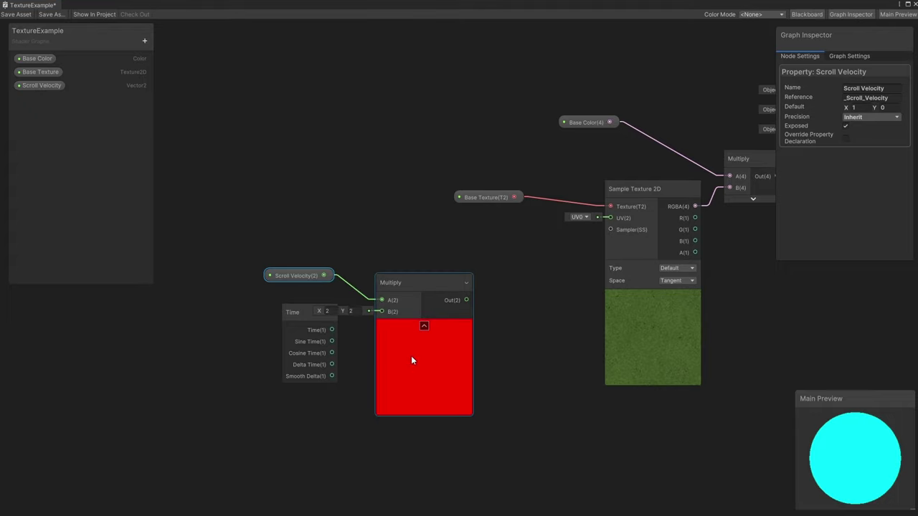
drag(332, 330, 383, 312)
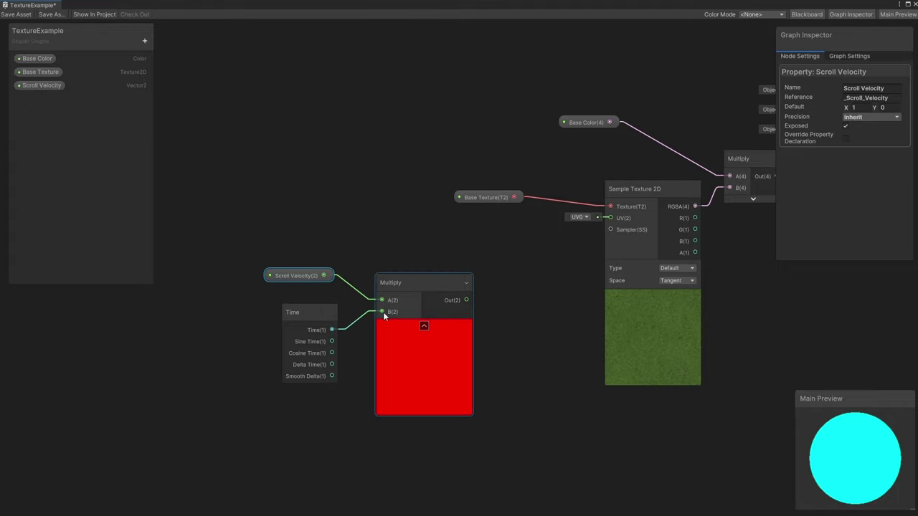
click(424, 329)
click(487, 316)
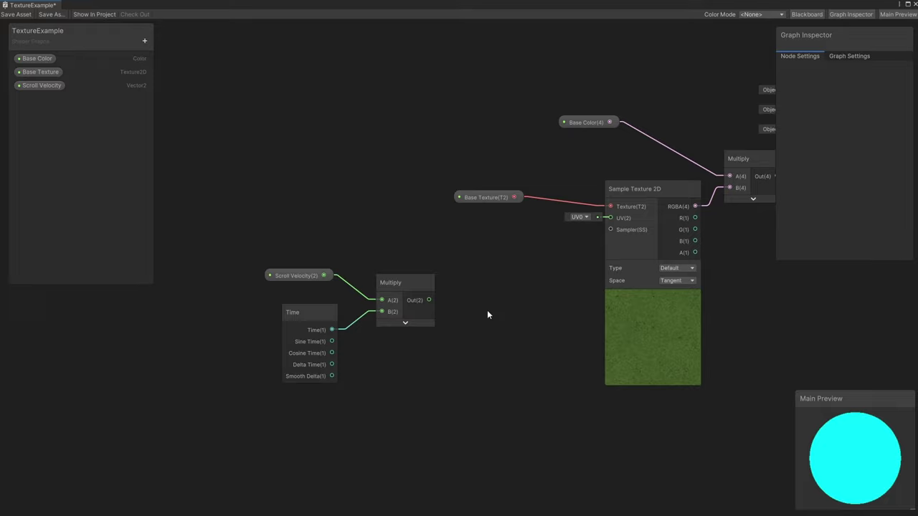
Add a Tiling And Offset node between the Multiply and the grass texture sampler.
right_click(475, 264)
click(489, 265)
text(t)
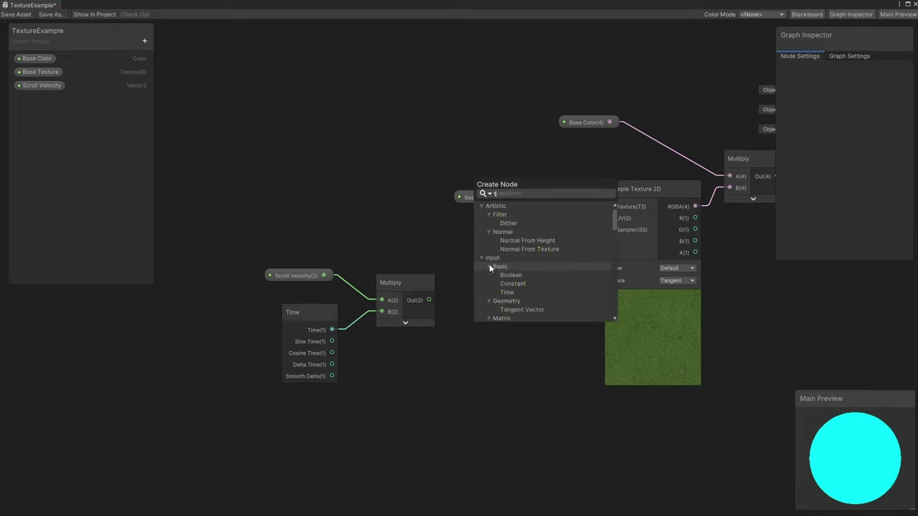
text(iling a)
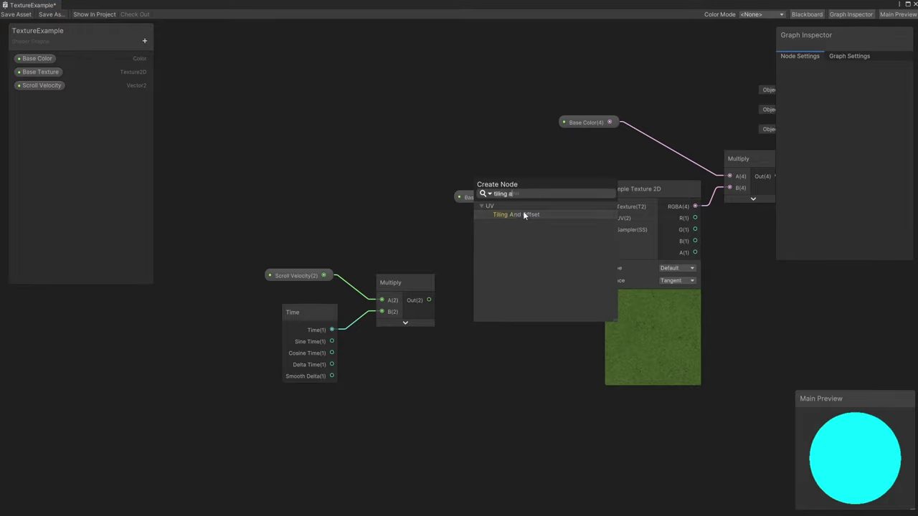
click(524, 214)
drag(528, 284, 541, 242)
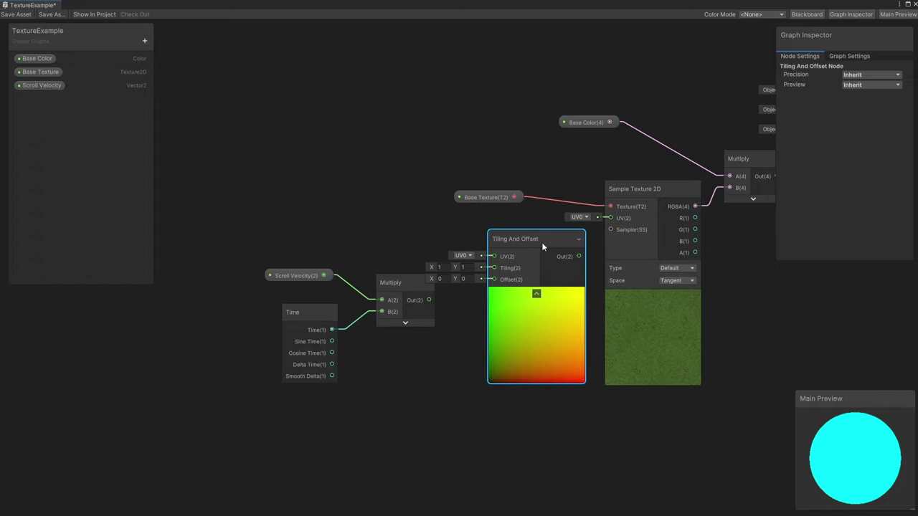
Wire Multiply Out into Offset and Tiling And Offset Out into the Sample Texture 2D UV.
drag(429, 300, 494, 280)
drag(268, 247, 377, 341)
drag(500, 253, 470, 262)
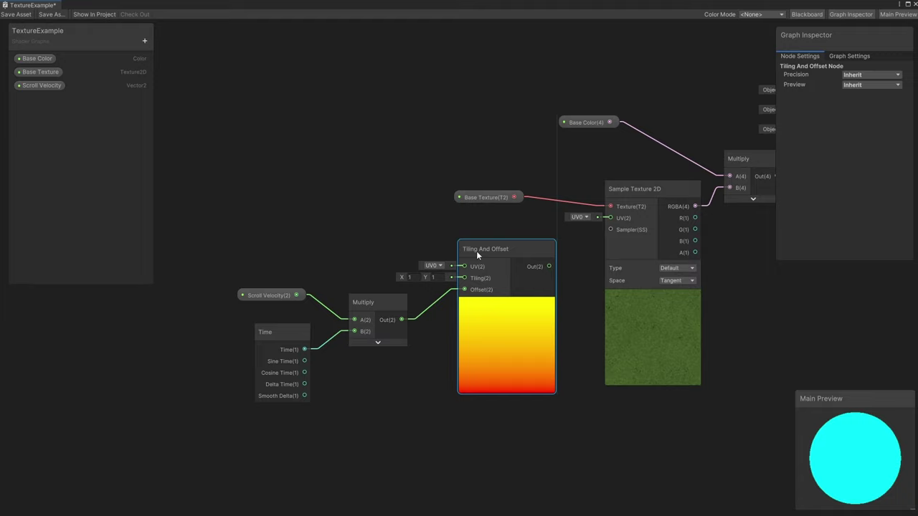
click(500, 225)
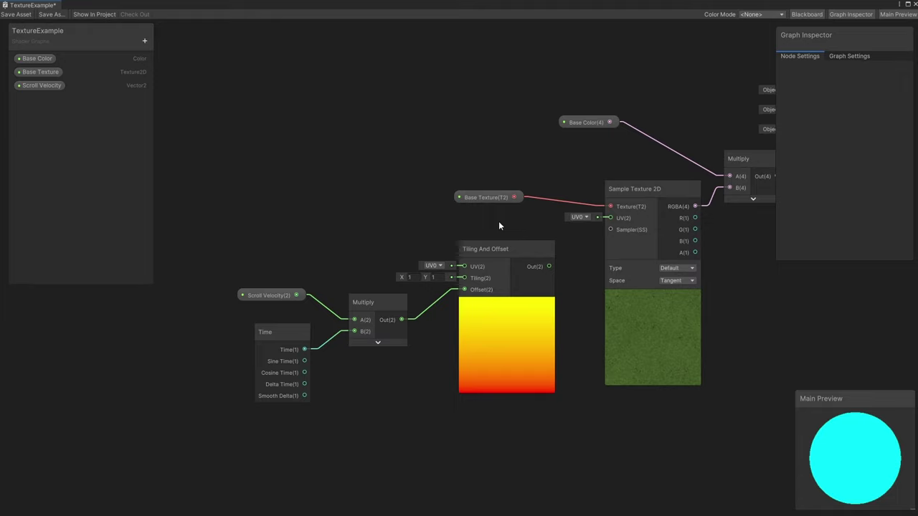
drag(549, 266, 611, 219)
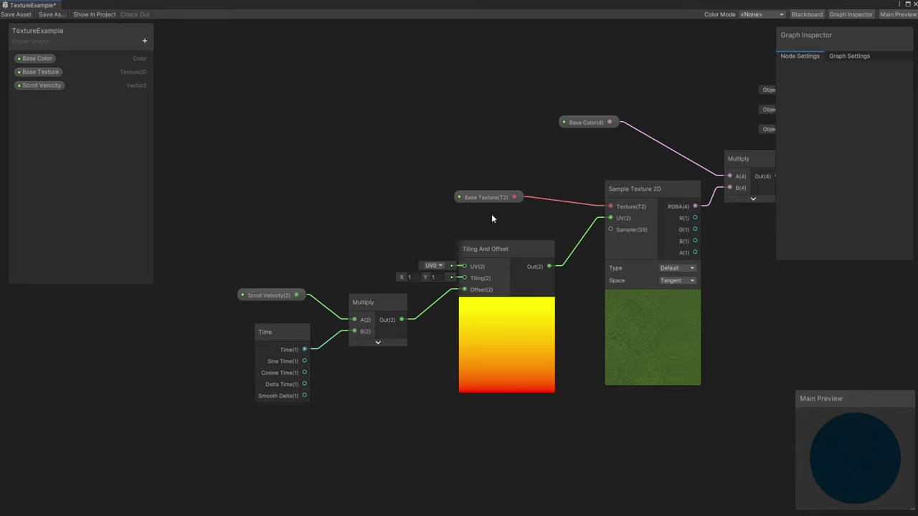
Save the TextureExample shader graph asset.
click(16, 15)
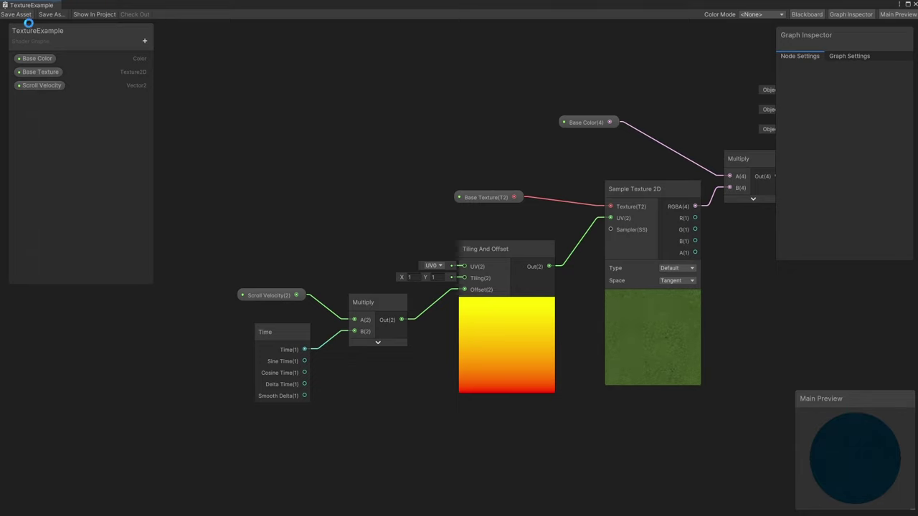